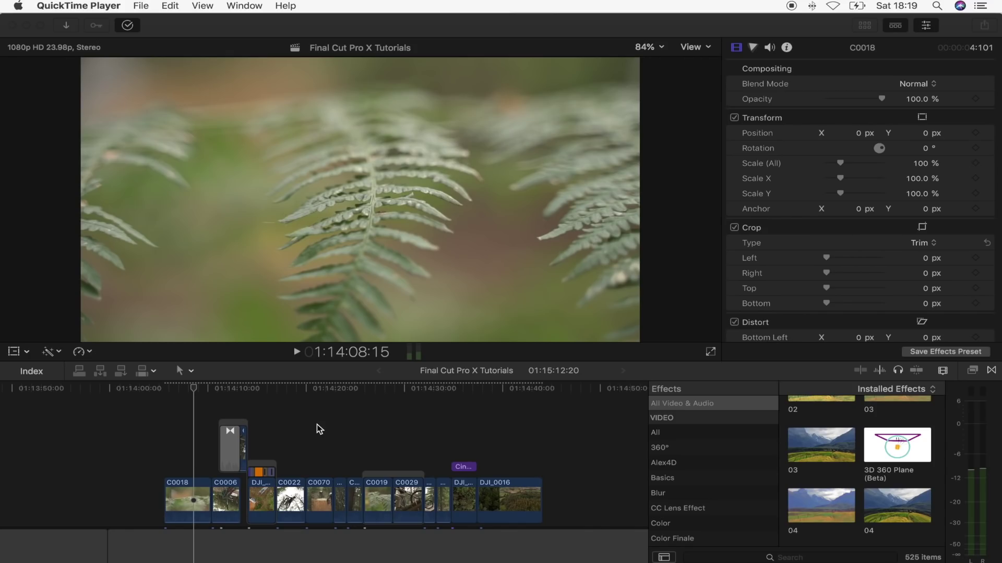
Marquee-select every clip in the timeline and apply Modify > Balance Color to them.
{"action": "mouse_move", "coordinate": [193, 388]}
{"action": "left_mouse_down"}
{"action": "mouse_move", "coordinate": [482, 391]}
{"action": "mouse_move", "coordinate": [192, 389]}
{"action": "left_mouse_up"}
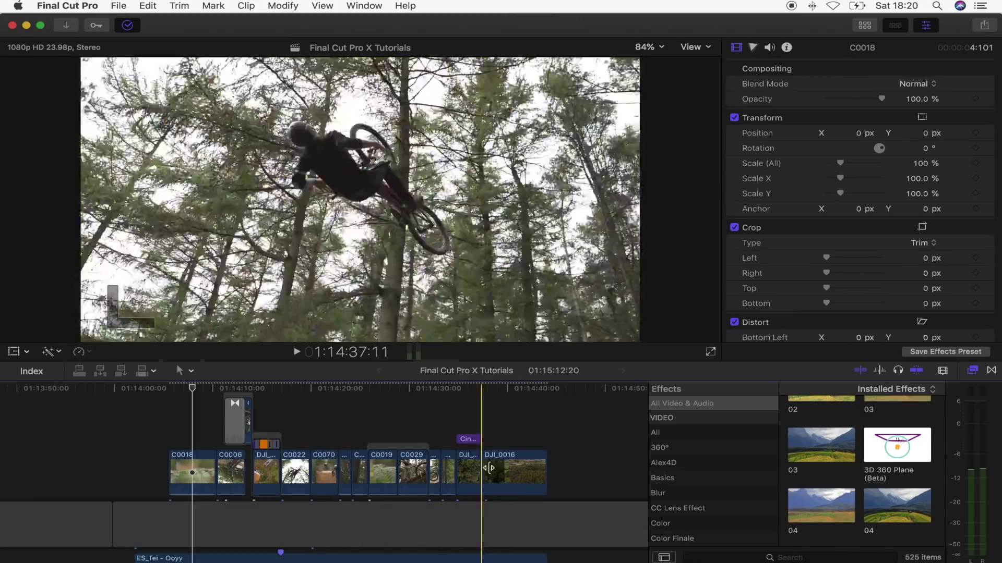
{"action": "left_click_drag", "start_coordinate": [581, 474], "coordinate": [138, 410]}
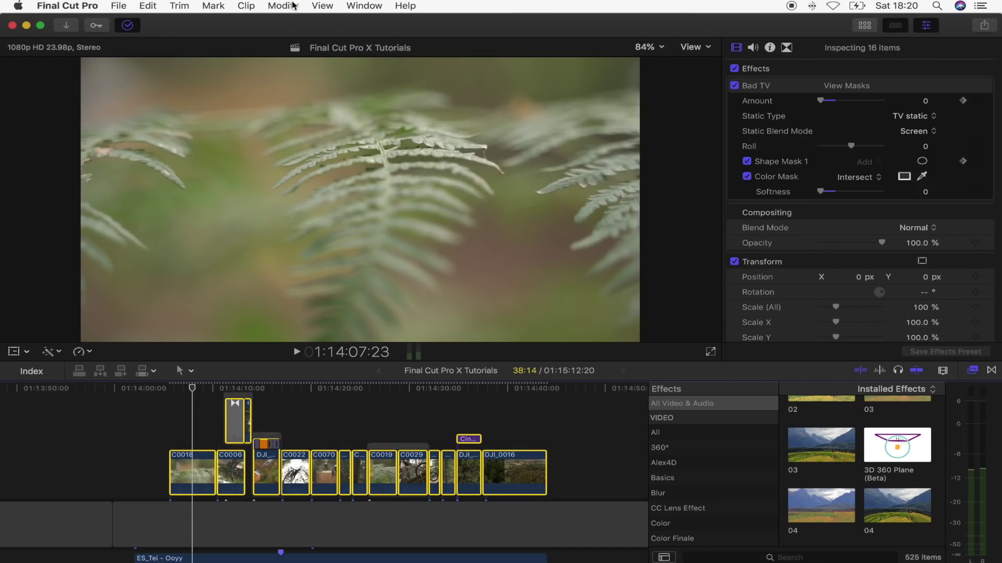
{"action": "left_click", "coordinate": [281, 6]}
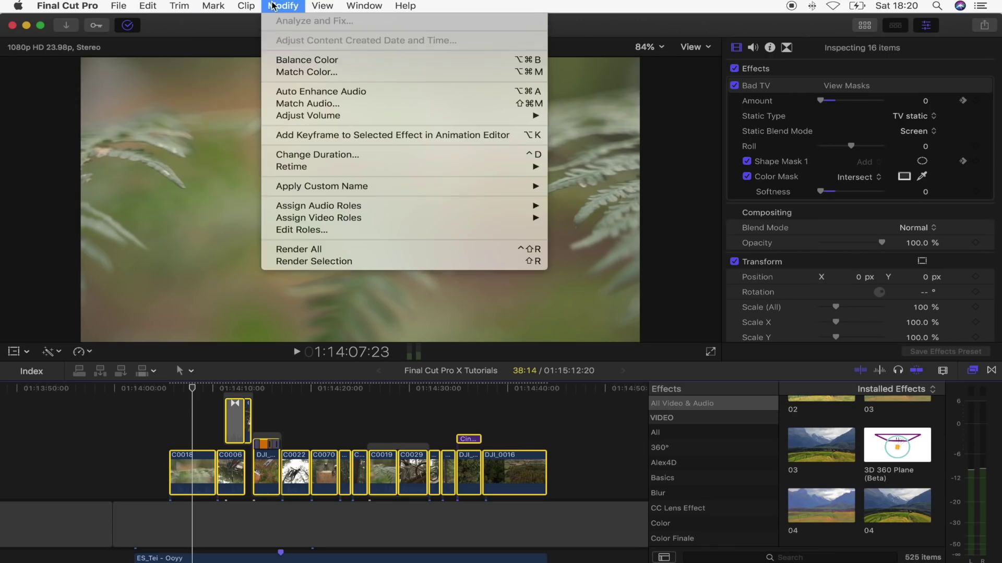
{"action": "left_click", "coordinate": [302, 61]}
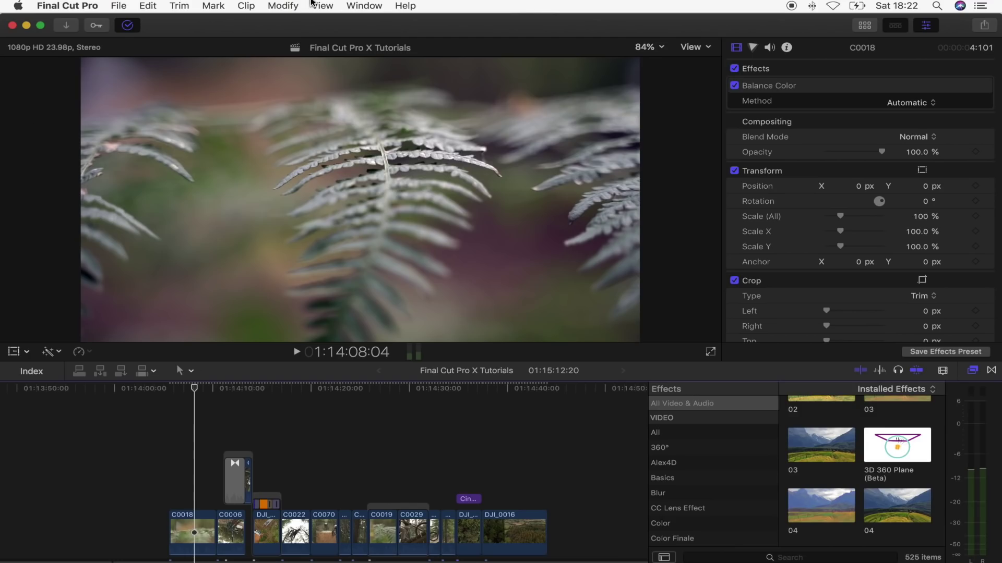
{"action": "left_click", "coordinate": [364, 6]}
Place an Adjustment Layer from the Titles browser above the clips and stretch it over the edit.
{"action": "mouse_move", "coordinate": [412, 75]}
{"action": "left_click", "coordinate": [559, 84]}
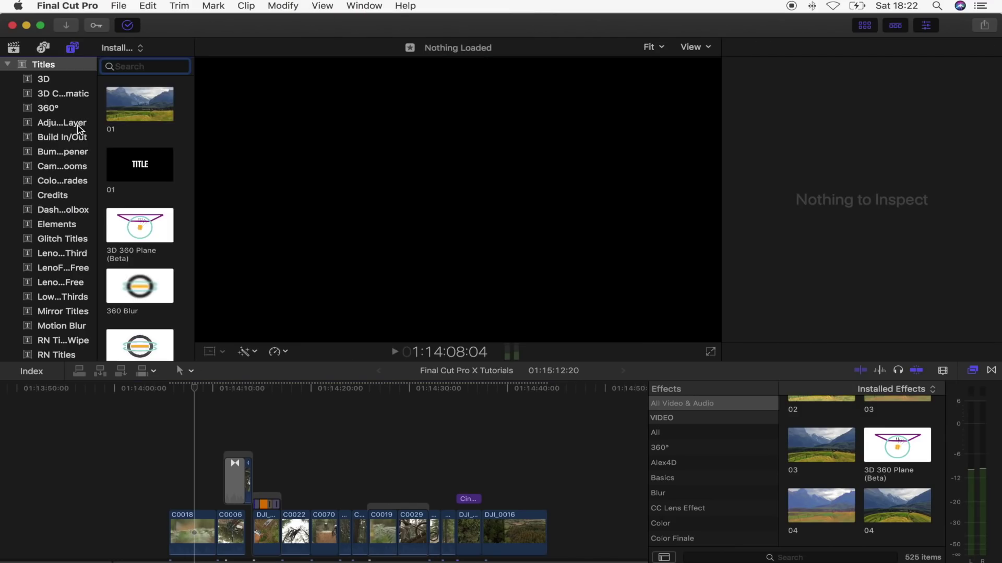
{"action": "left_click", "coordinate": [60, 125]}
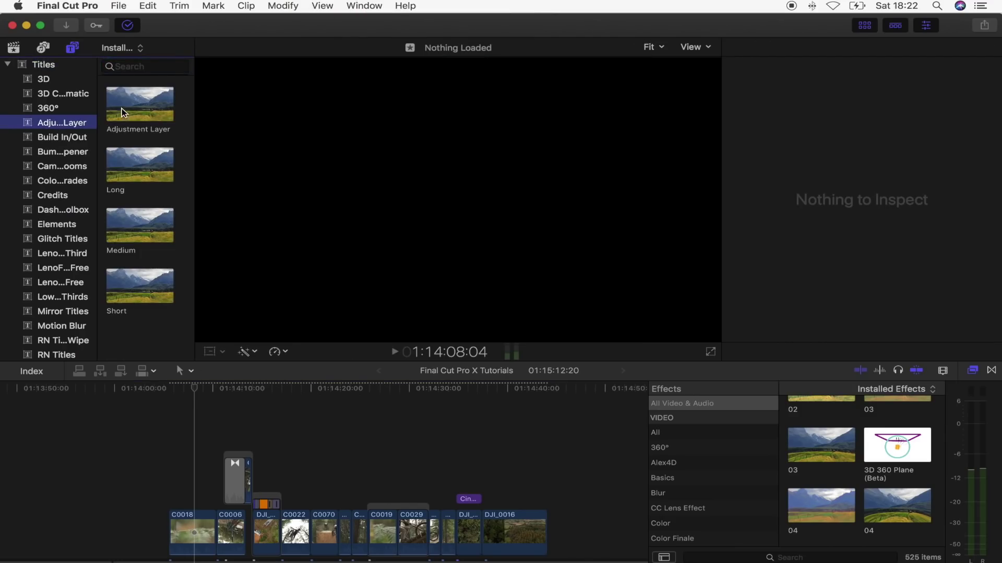
{"action": "left_click_drag", "start_coordinate": [123, 113], "coordinate": [191, 440]}
{"action": "left_click_drag", "start_coordinate": [269, 441], "coordinate": [547, 455]}
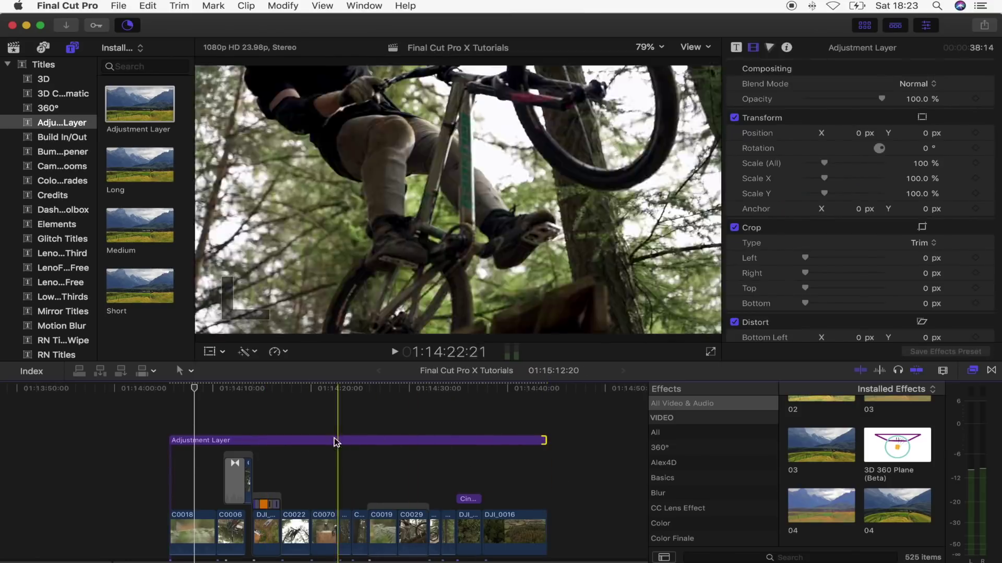
Filter the Effects browser to Color and apply Custom LUT to the Adjustment Layer.
{"action": "left_click", "coordinate": [311, 440]}
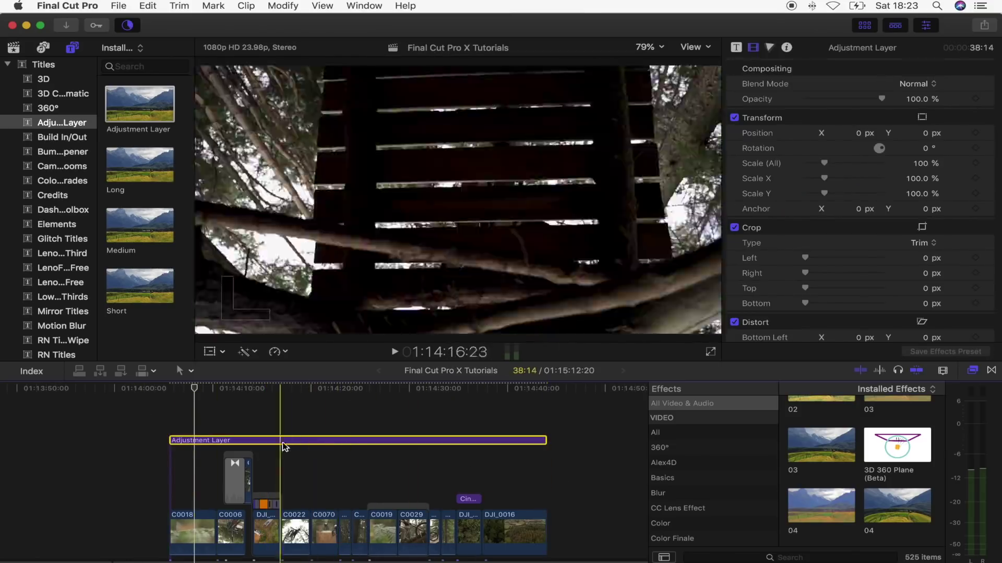
{"action": "scroll", "coordinate": [319, 441], "scroll_direction": "down", "scroll_amount": 1}
{"action": "left_click", "coordinate": [323, 390]}
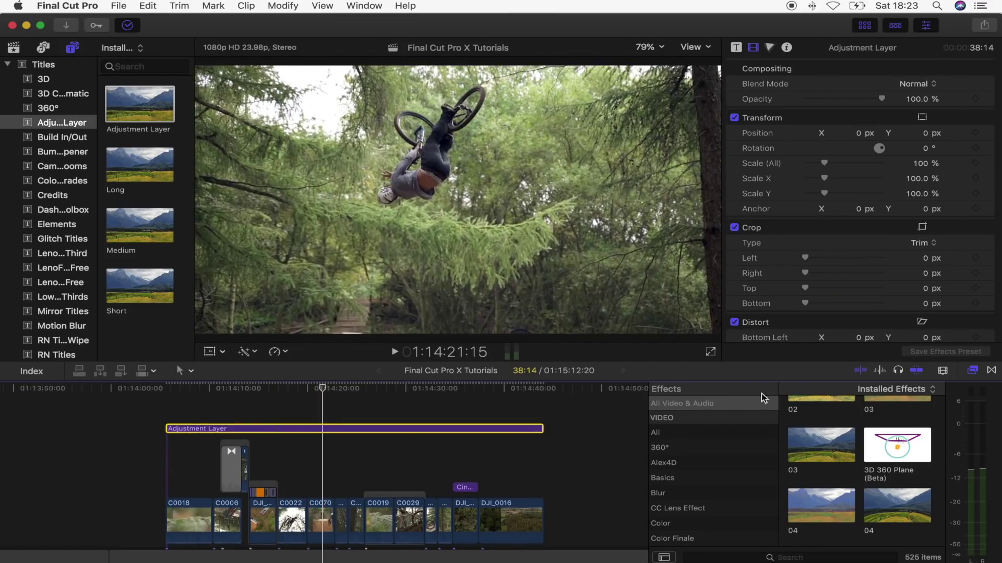
{"action": "scroll", "coordinate": [730, 413], "scroll_direction": "down", "scroll_amount": 4}
{"action": "left_click", "coordinate": [677, 468]}
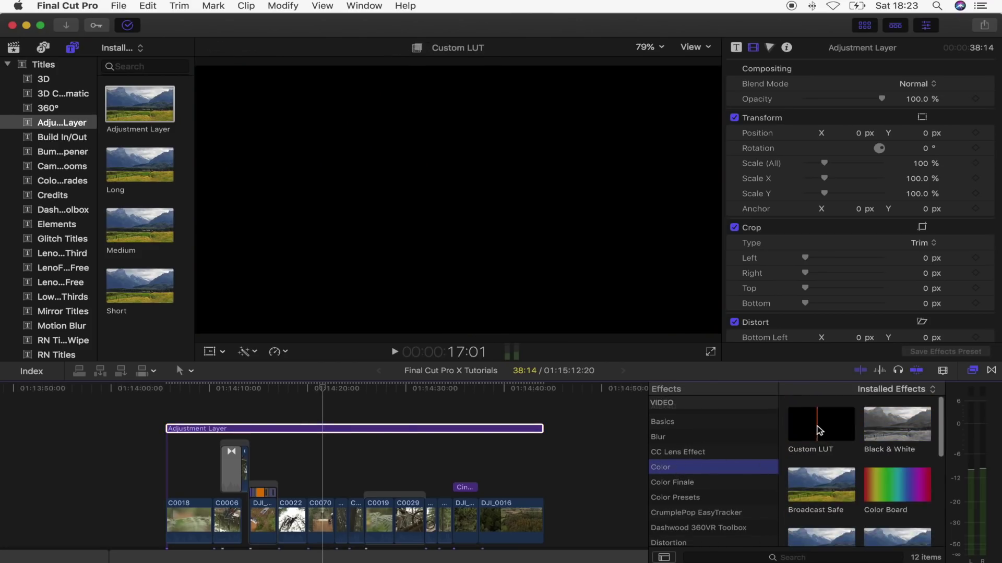
{"action": "left_click_drag", "start_coordinate": [817, 431], "coordinate": [353, 430]}
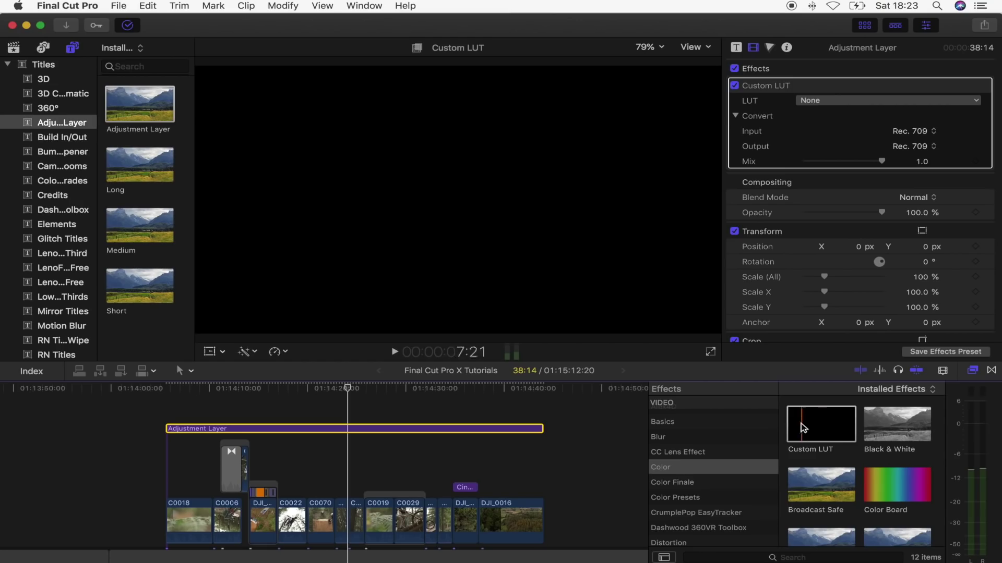
Set the Custom LUT to Washed and toggle it off and on to compare.
{"action": "left_click", "coordinate": [707, 467]}
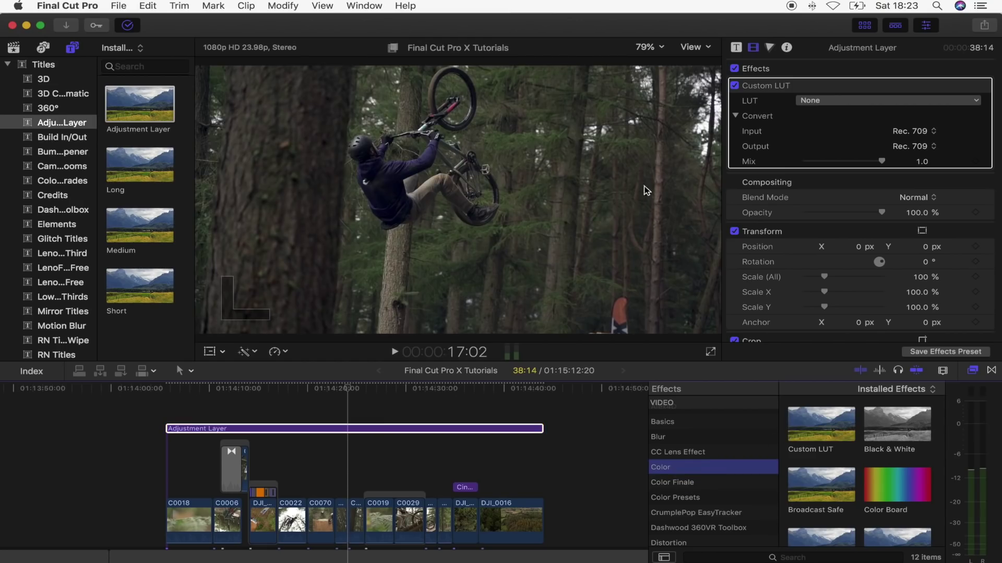
{"action": "left_click", "coordinate": [843, 101]}
{"action": "mouse_move", "coordinate": [858, 152]}
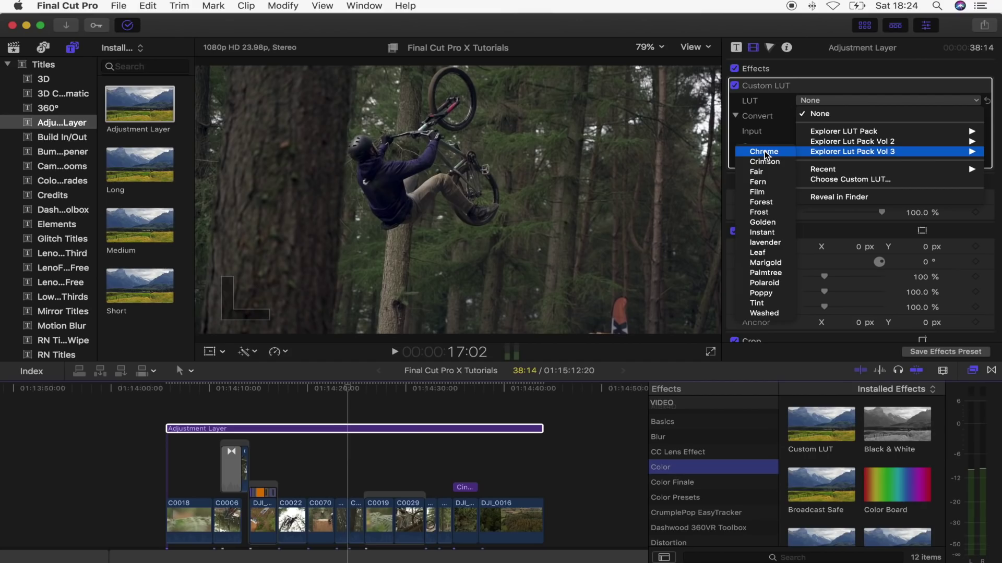
{"action": "left_click", "coordinate": [764, 313]}
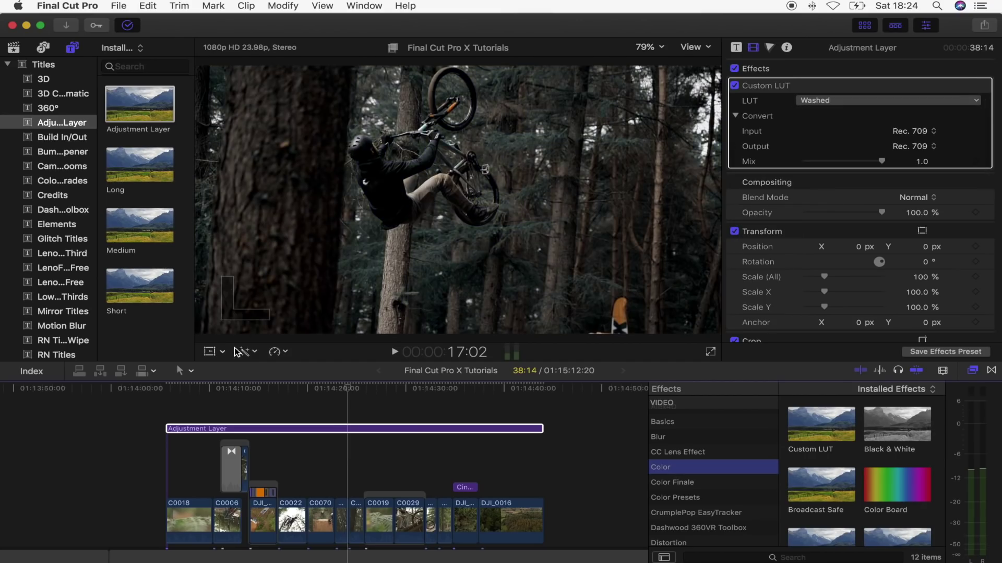
{"action": "left_click", "coordinate": [193, 390]}
{"action": "left_click", "coordinate": [735, 85]}
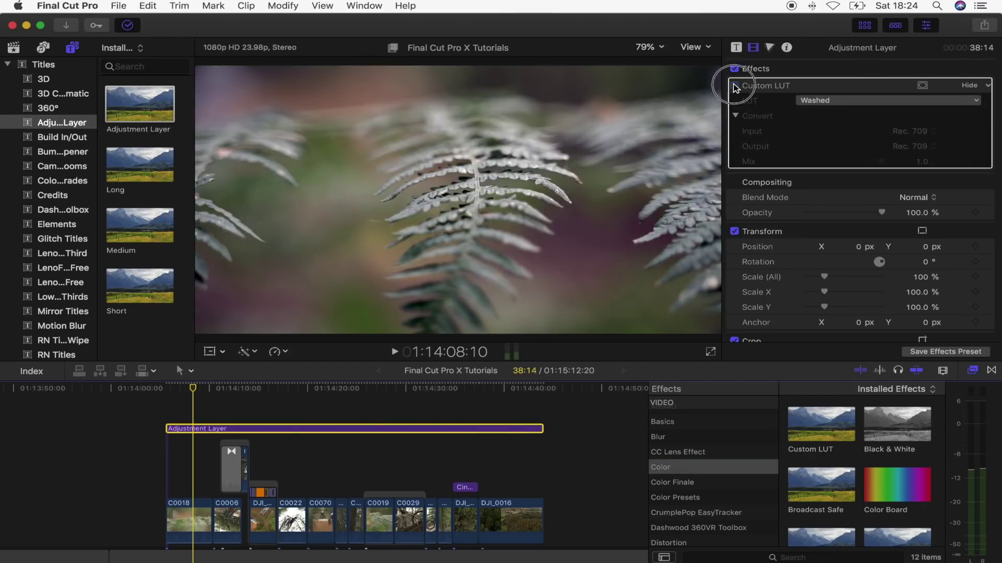
{"action": "left_click", "coordinate": [734, 85]}
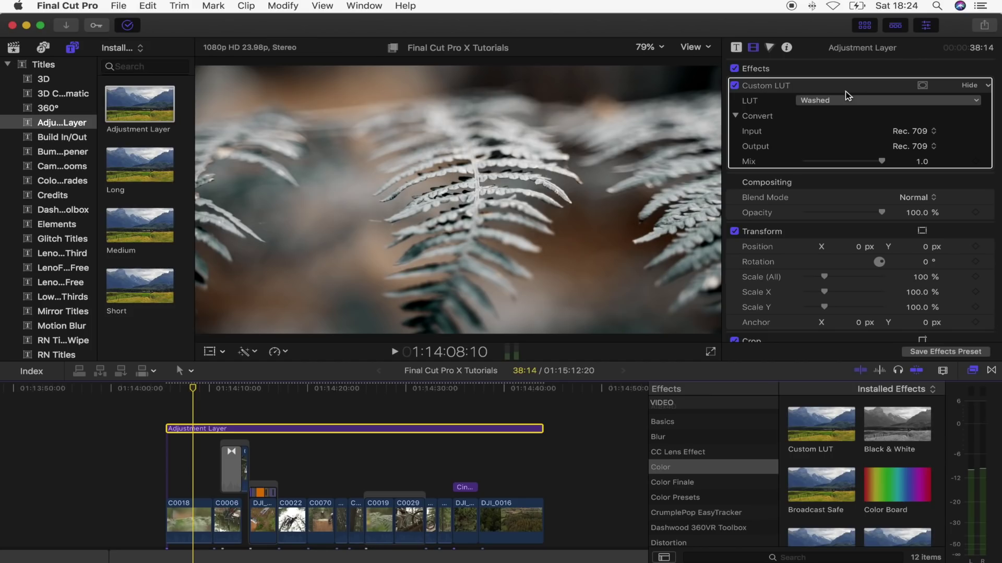
Lower the Custom LUT's Mix to about 0.75 to soften the Washed grade.
{"action": "left_click", "coordinate": [838, 102]}
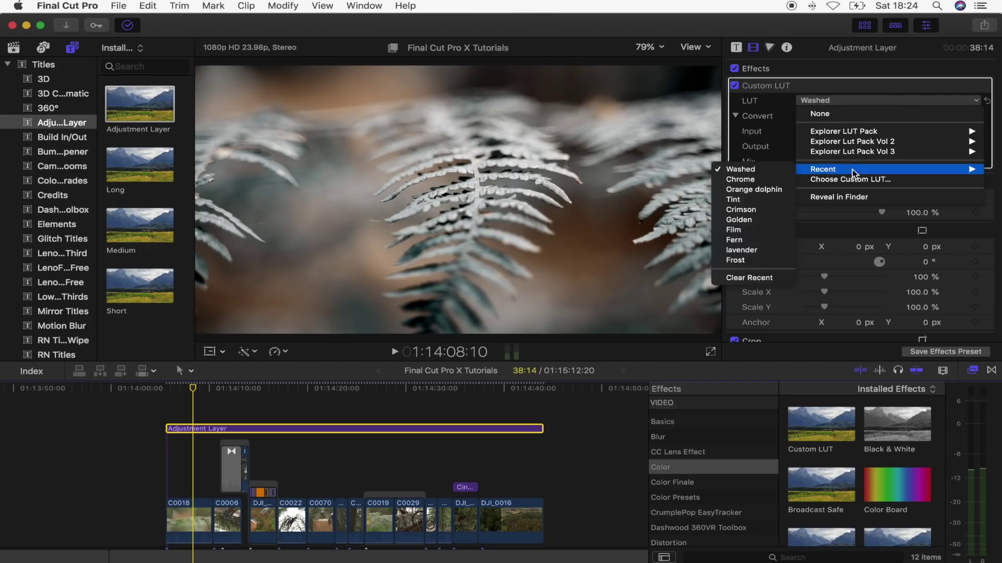
{"action": "left_click", "coordinate": [888, 163]}
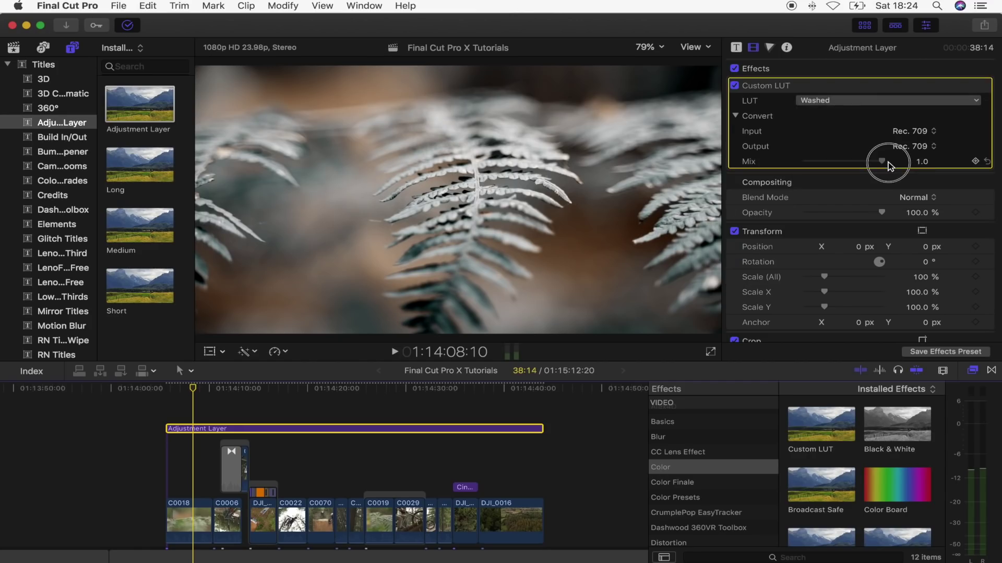
{"action": "left_click_drag", "start_coordinate": [888, 166], "coordinate": [864, 147]}
{"action": "left_click_drag", "start_coordinate": [194, 392], "coordinate": [309, 401]}
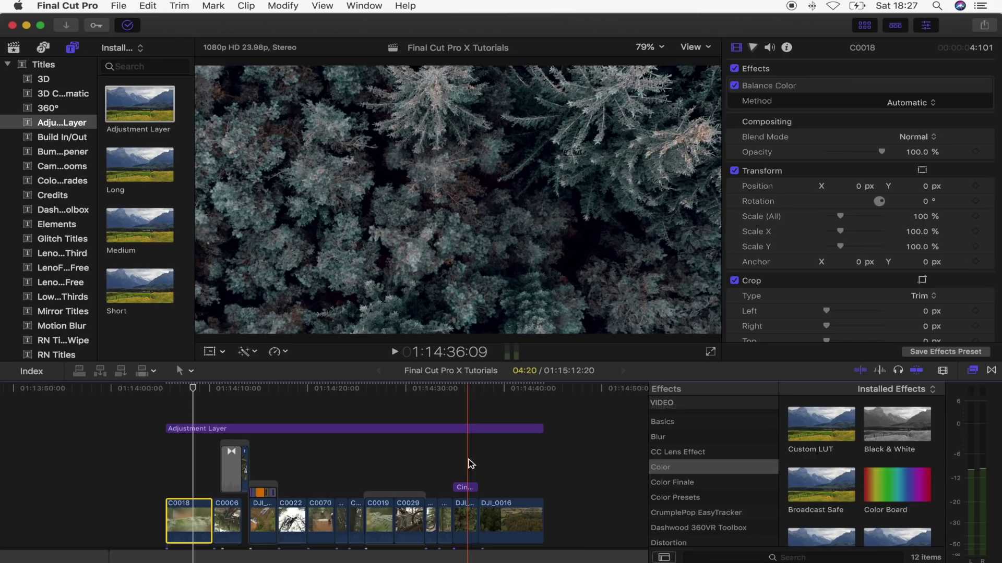
Add a Color Curves correction to the DJI_0017 drone clip.
{"action": "left_click", "coordinate": [466, 519]}
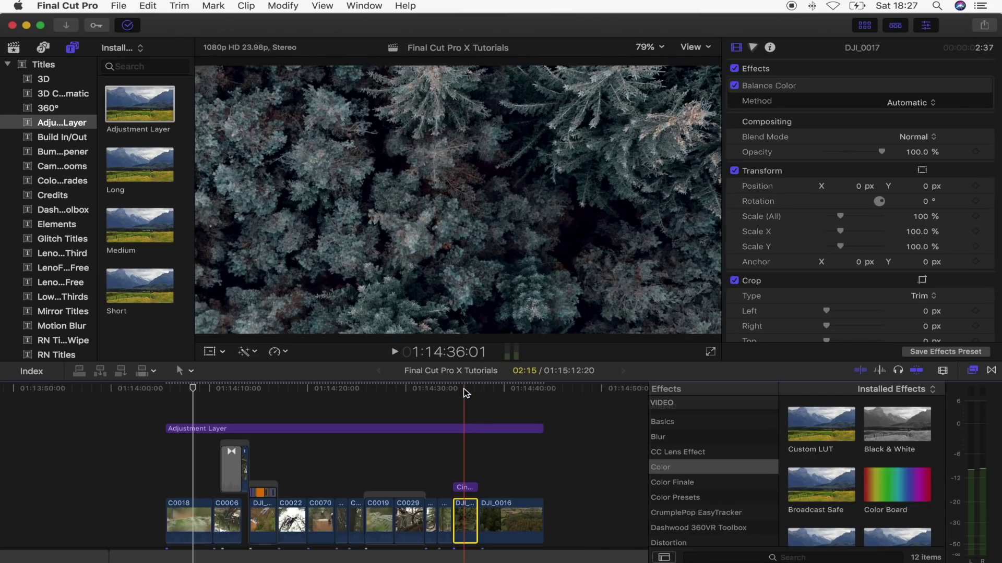
{"action": "left_click", "coordinate": [465, 392]}
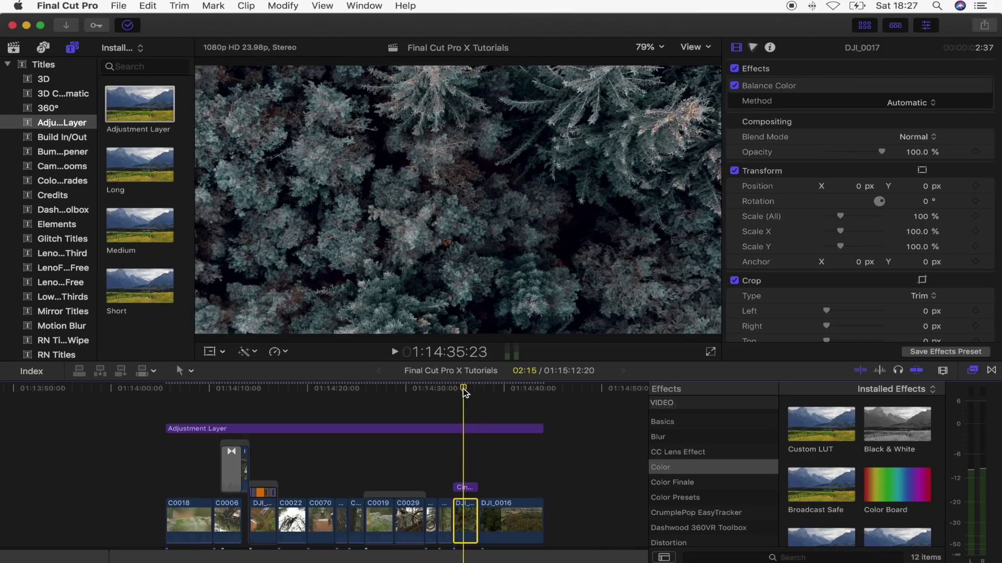
{"action": "left_click", "coordinate": [752, 48]}
{"action": "left_click", "coordinate": [781, 69]}
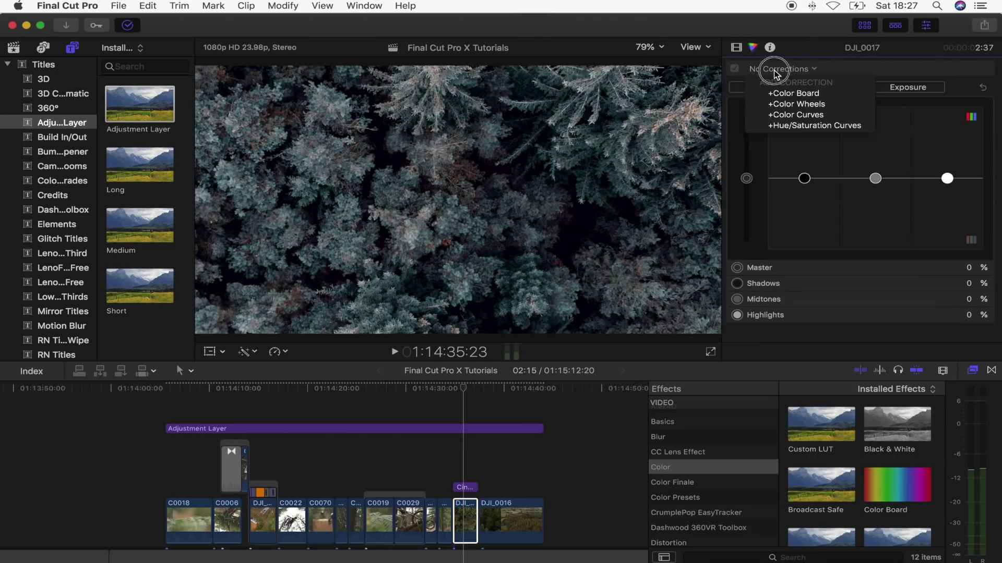
{"action": "left_click", "coordinate": [796, 115]}
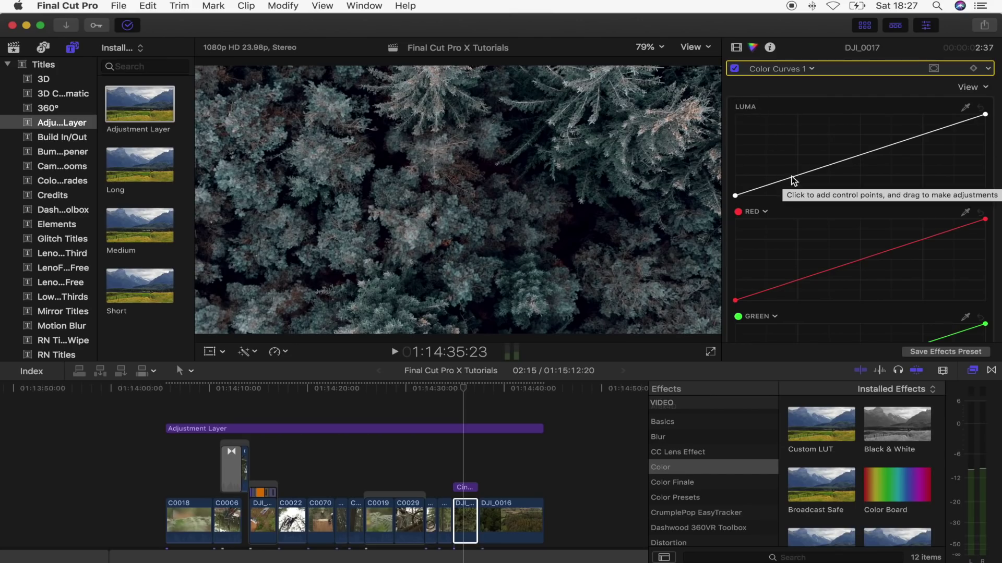
Shape the luma curve into an S-curve with darker shadows and lifted highlights, then compare.
{"action": "left_click_drag", "start_coordinate": [793, 180], "coordinate": [791, 181]}
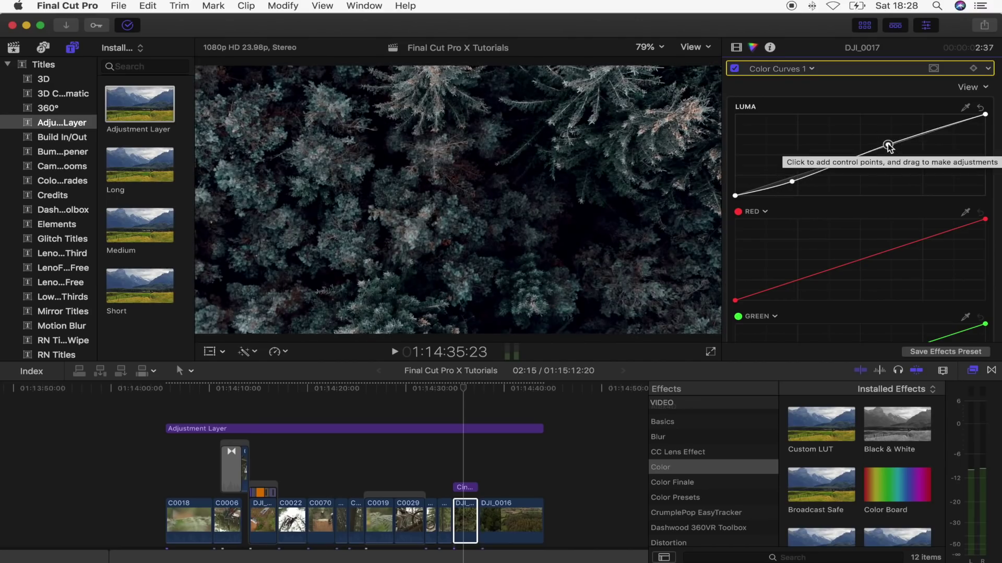
{"action": "left_click_drag", "start_coordinate": [888, 144], "coordinate": [882, 139]}
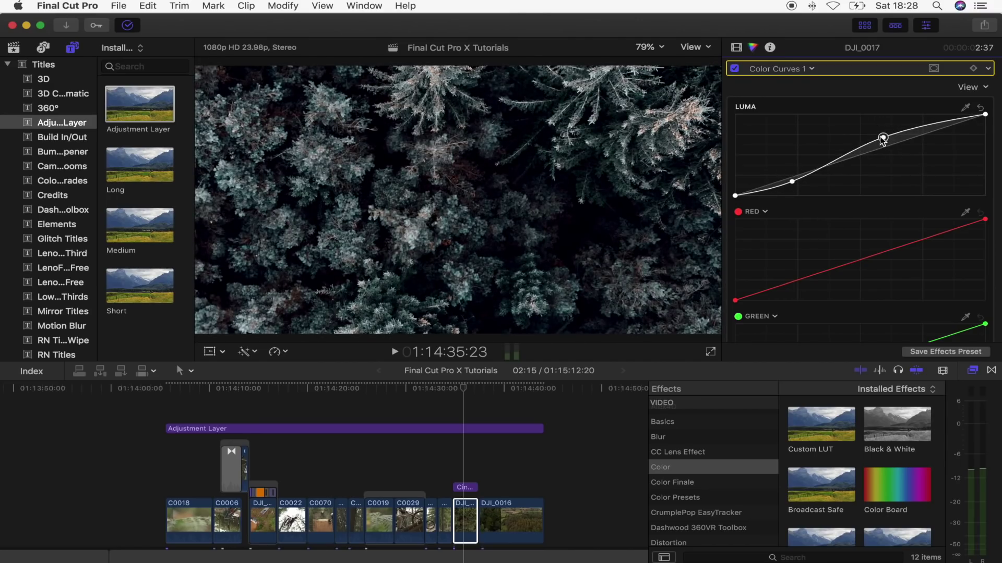
{"action": "left_click", "coordinate": [789, 184]}
{"action": "left_click_drag", "start_coordinate": [790, 187], "coordinate": [790, 188]}
{"action": "left_click_drag", "start_coordinate": [882, 138], "coordinate": [885, 136]}
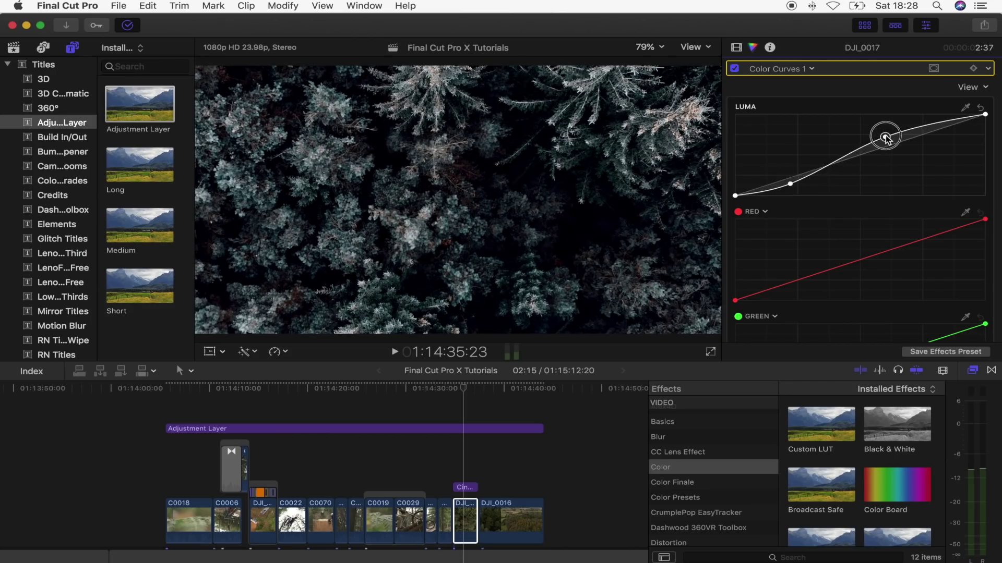
{"action": "left_click", "coordinate": [734, 69]}
{"action": "left_click", "coordinate": [735, 69]}
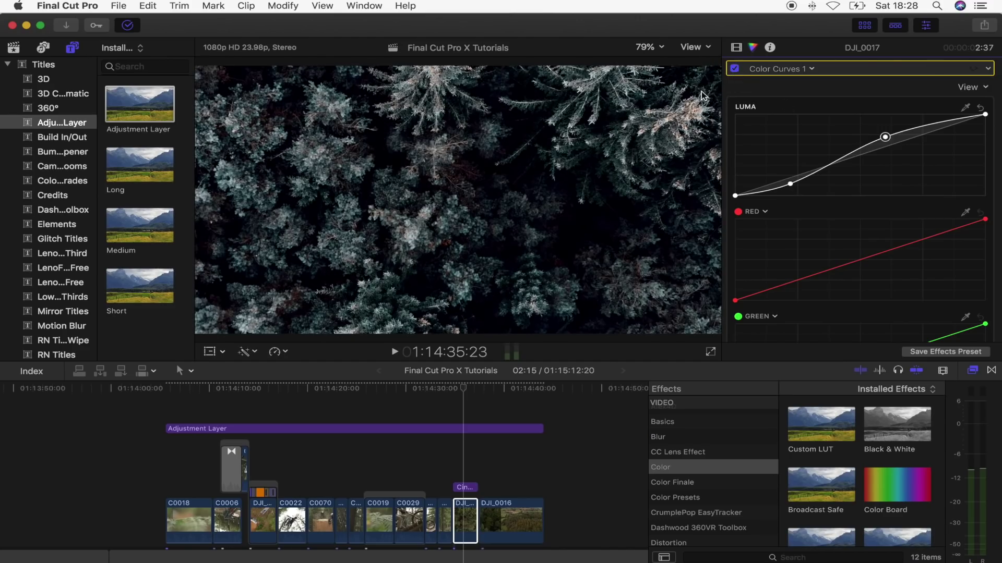
{"action": "left_click", "coordinate": [341, 466]}
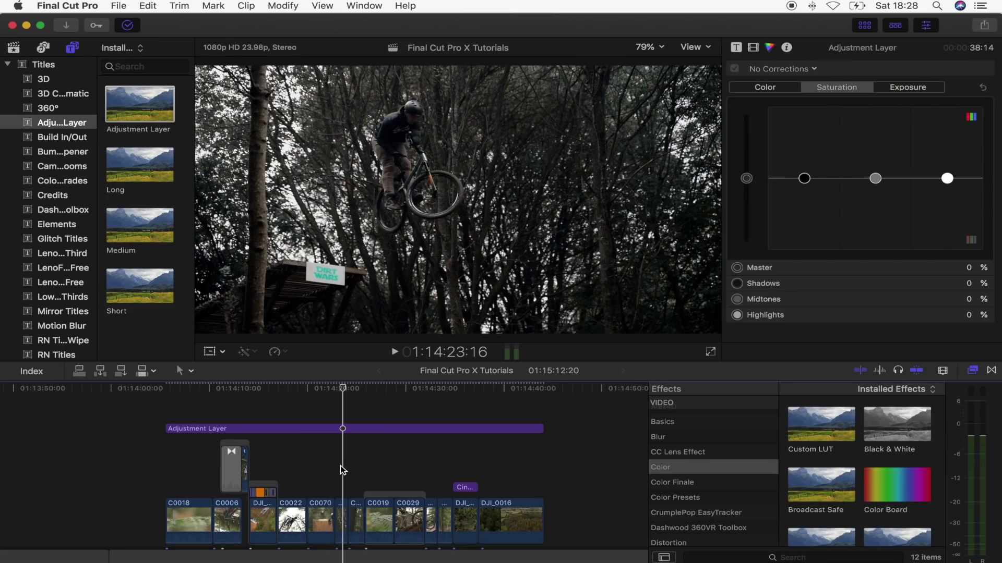